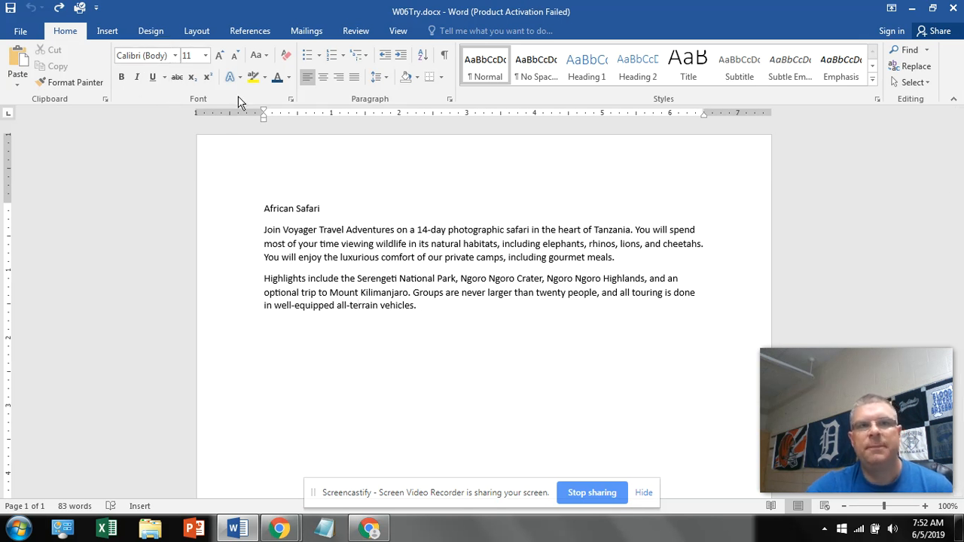
left_click(291, 100)
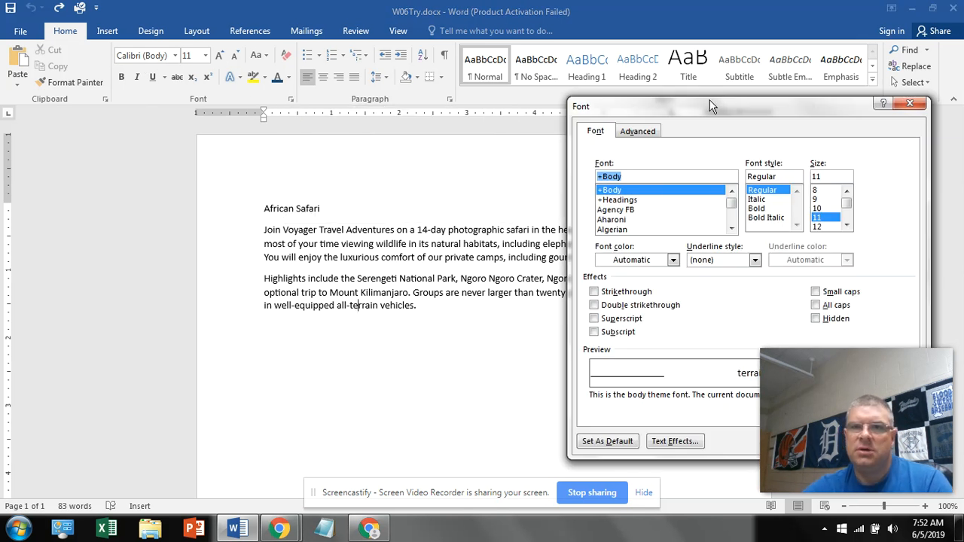
left_click_drag(707, 118, 626, 86)
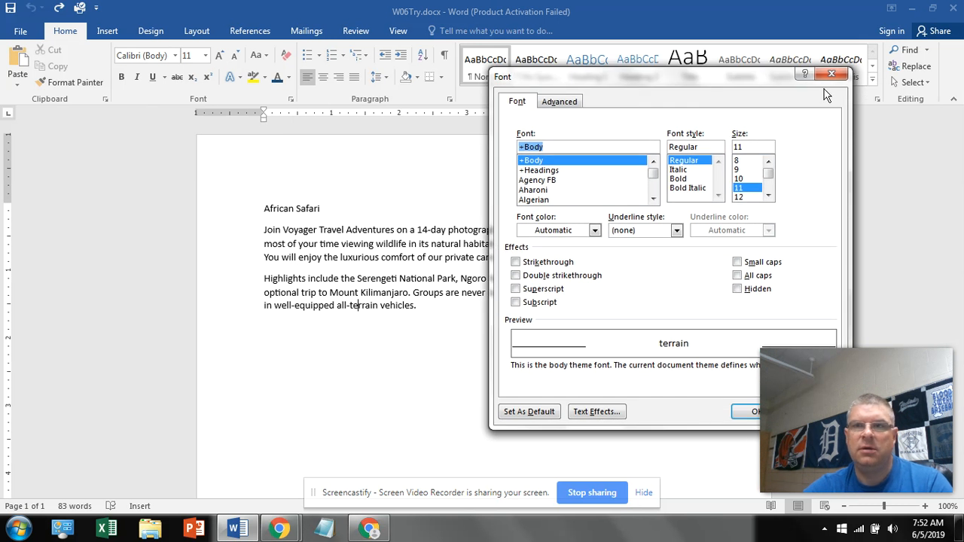
left_click(828, 70)
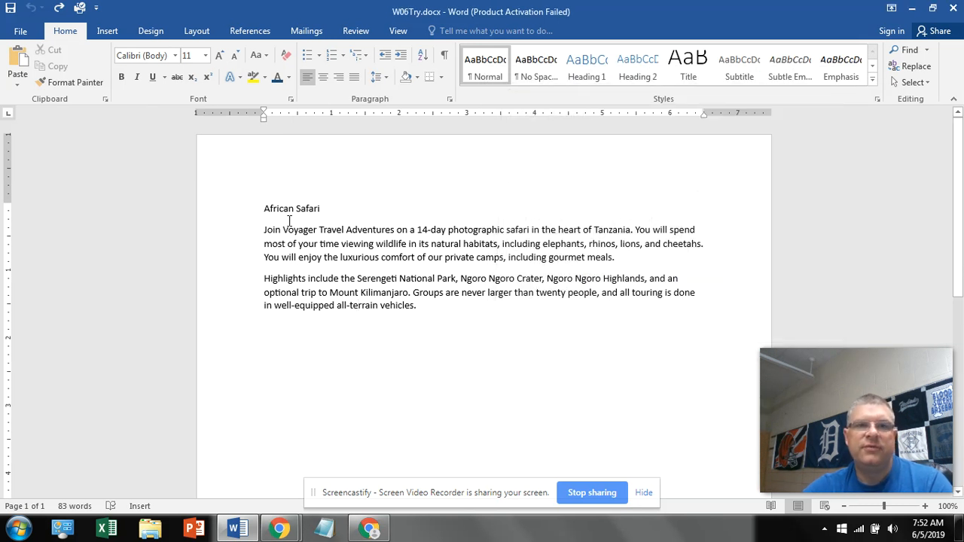
left_click_drag(325, 208, 269, 214)
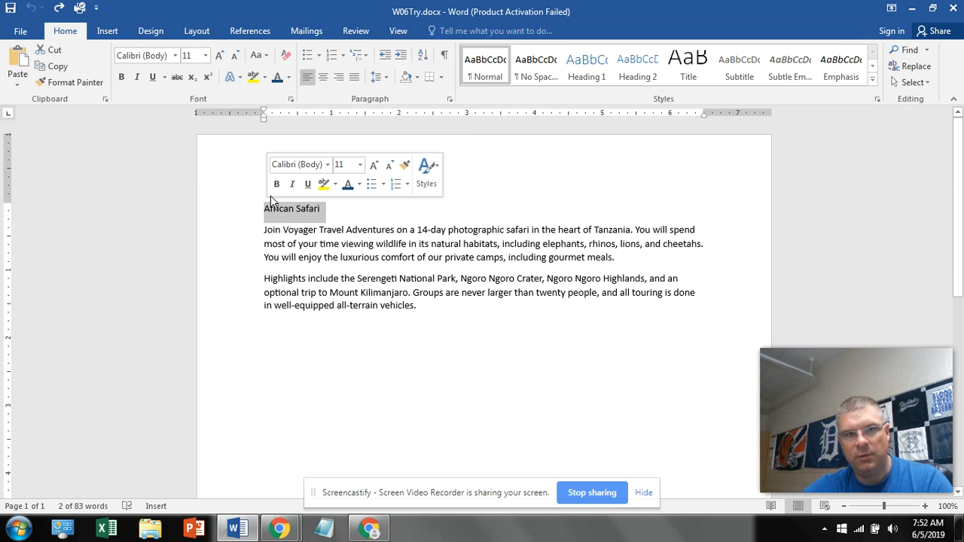
left_click(310, 208)
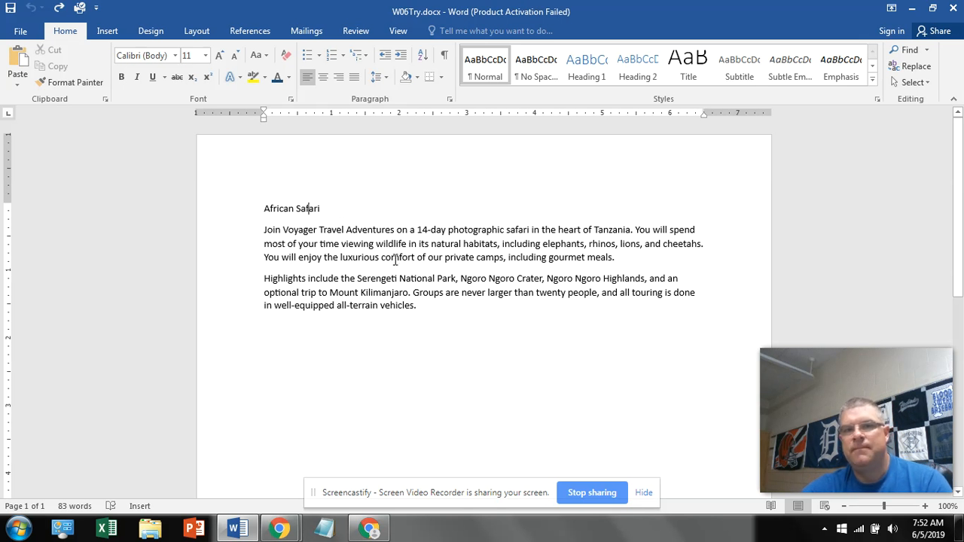
Choose Dotum as the font for the African Safari title in the Font dialog.
left_click_drag(325, 211, 280, 209)
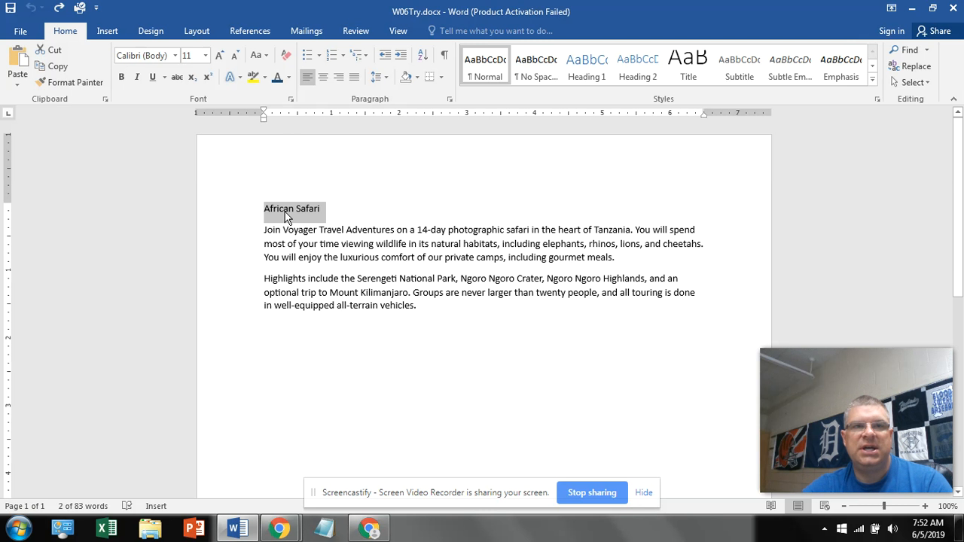
left_click(291, 99)
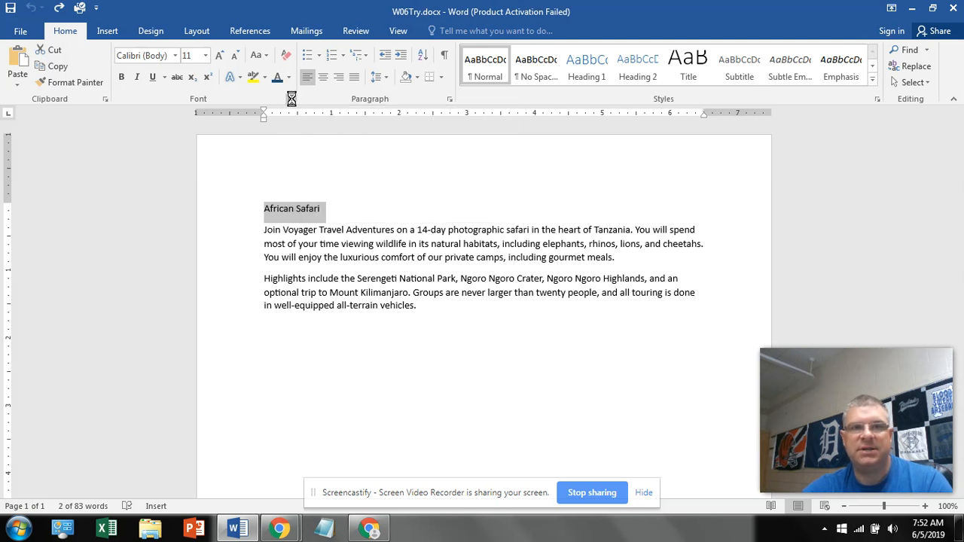
left_click_drag(742, 78, 650, 52)
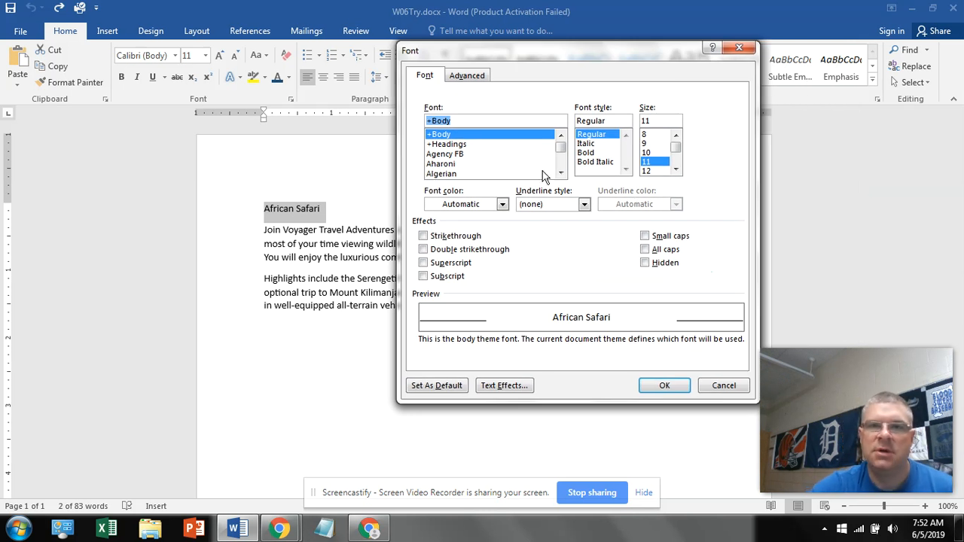
left_click(561, 175)
scroll(563, 177, "down", 7)
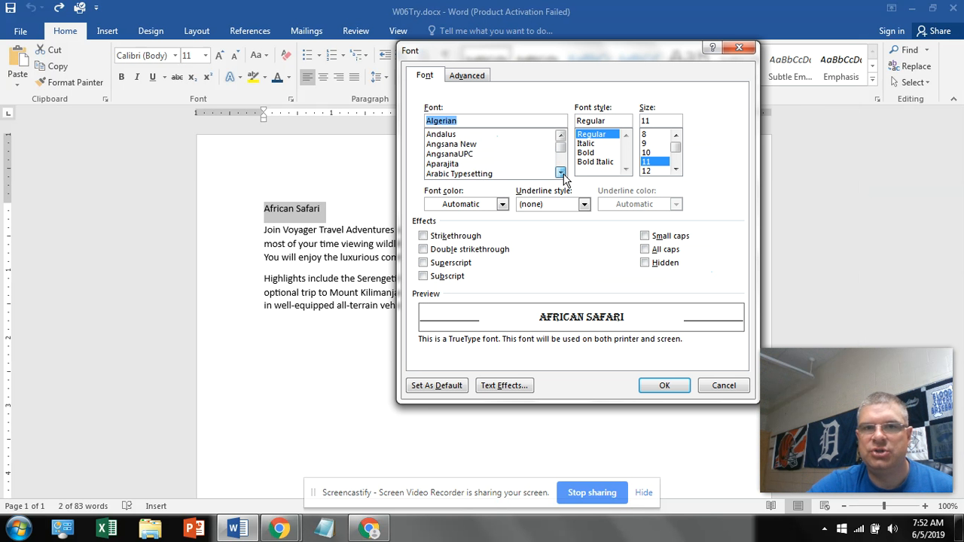
scroll(564, 177, "down", 8)
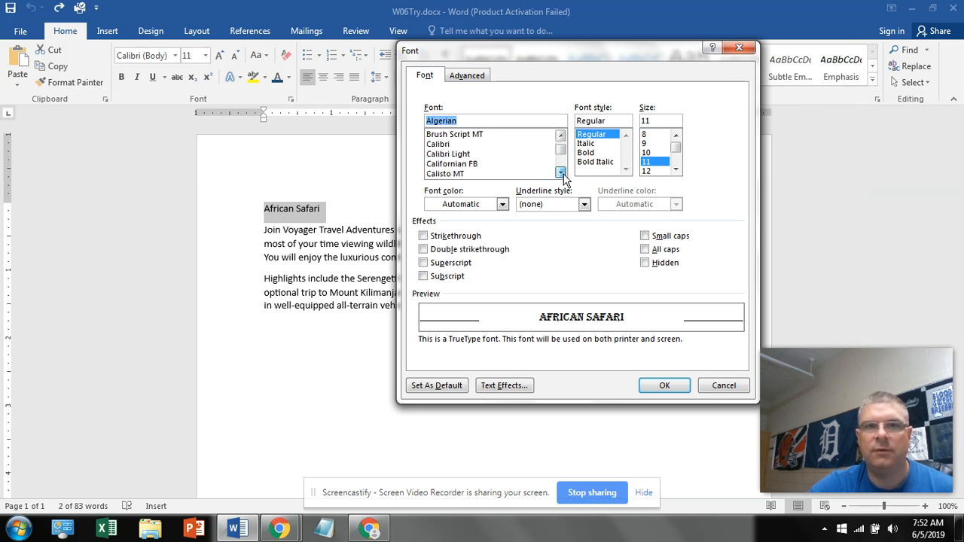
scroll(563, 177, "down", 5)
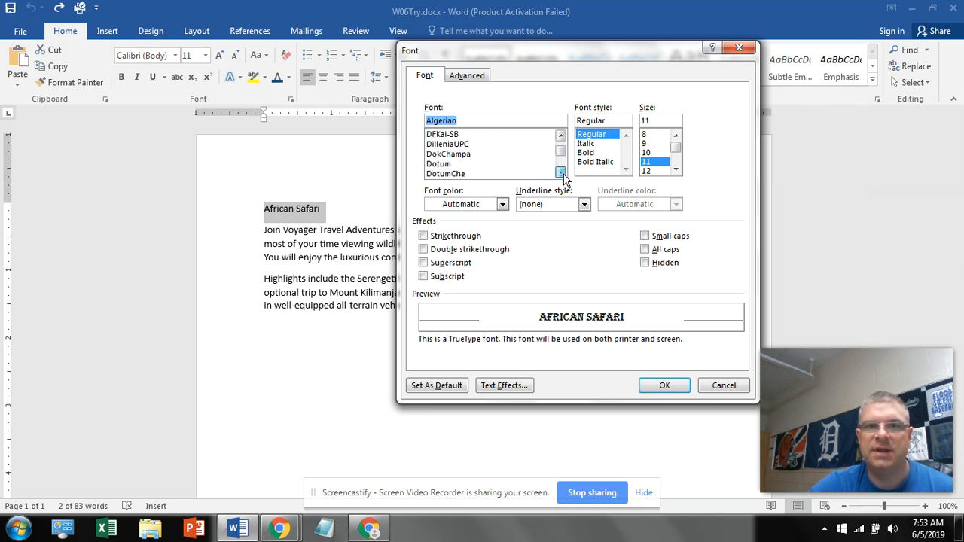
scroll(463, 145, "up", 1)
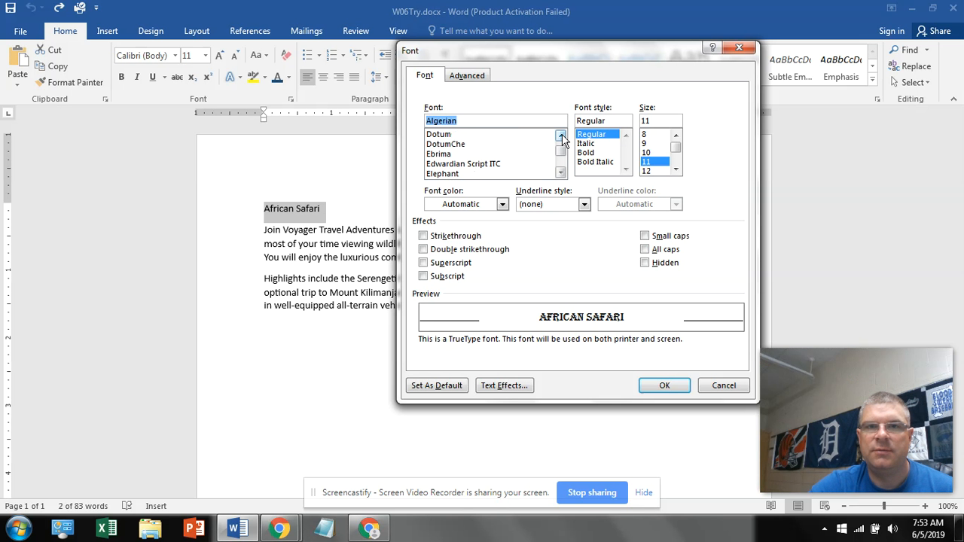
left_click(454, 138)
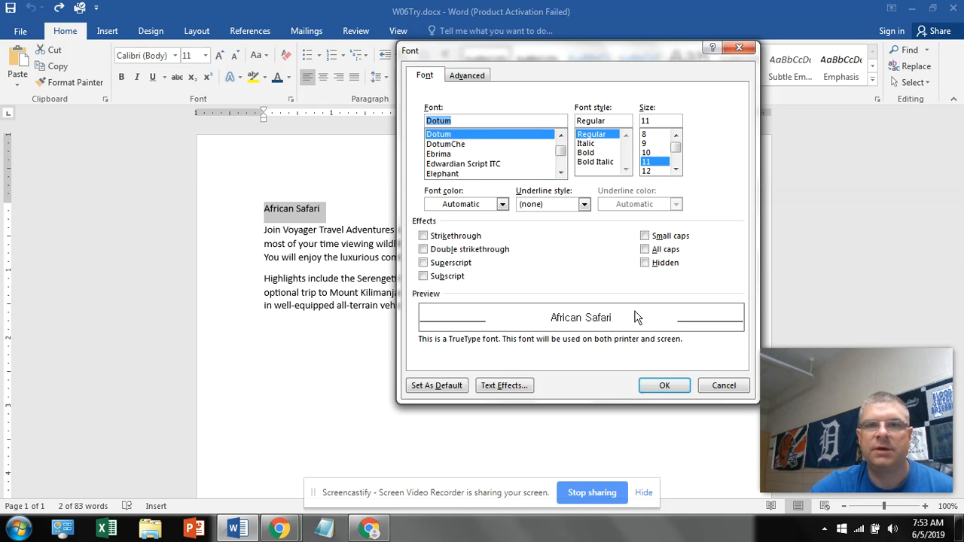
Give the African Safari title bold style, size 24 and a dark blue theme color, and apply the font settings.
left_click(588, 152)
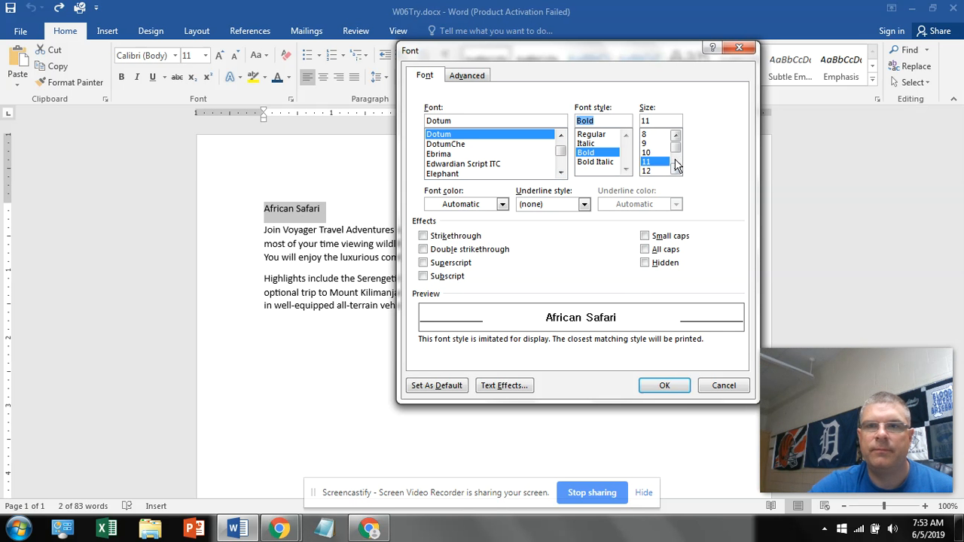
left_click(675, 162)
left_click(675, 165)
left_click(649, 153)
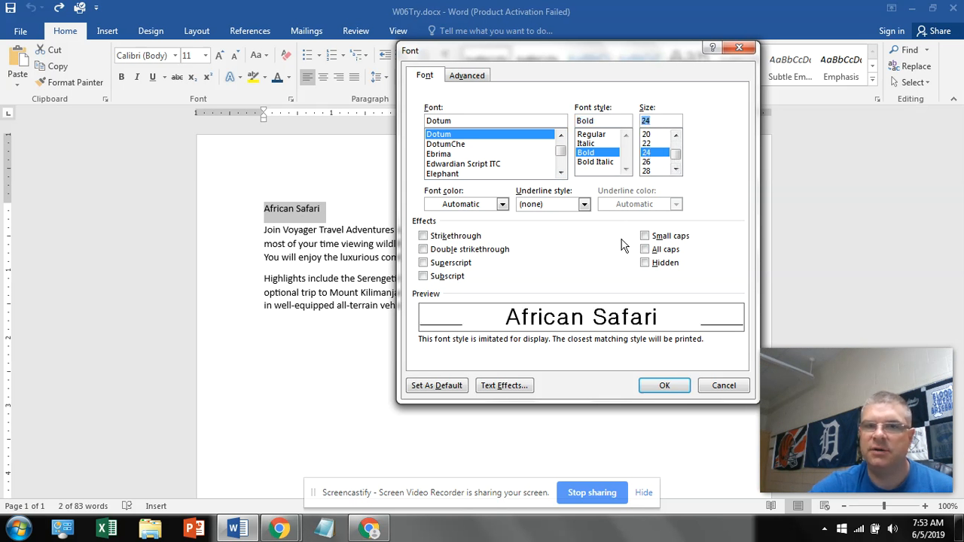
left_click(502, 205)
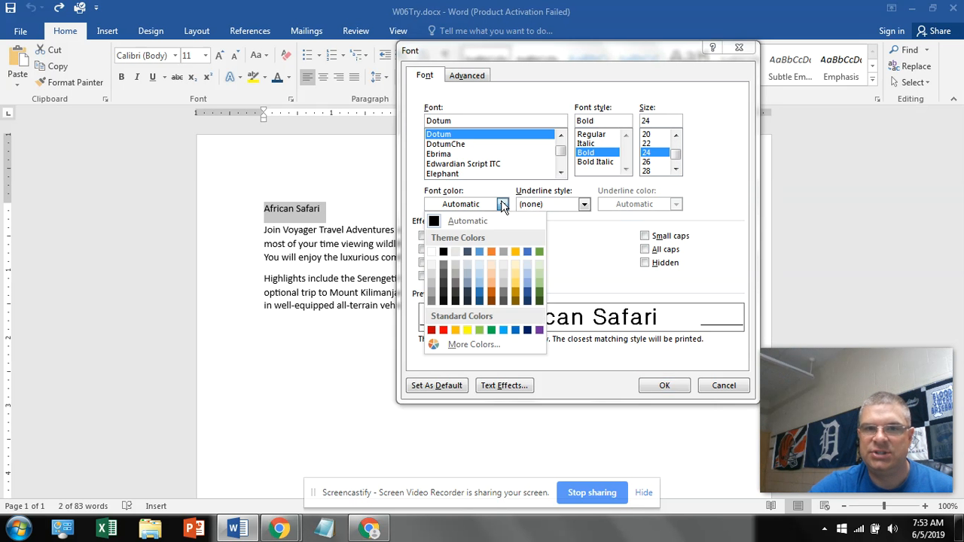
left_click(480, 301)
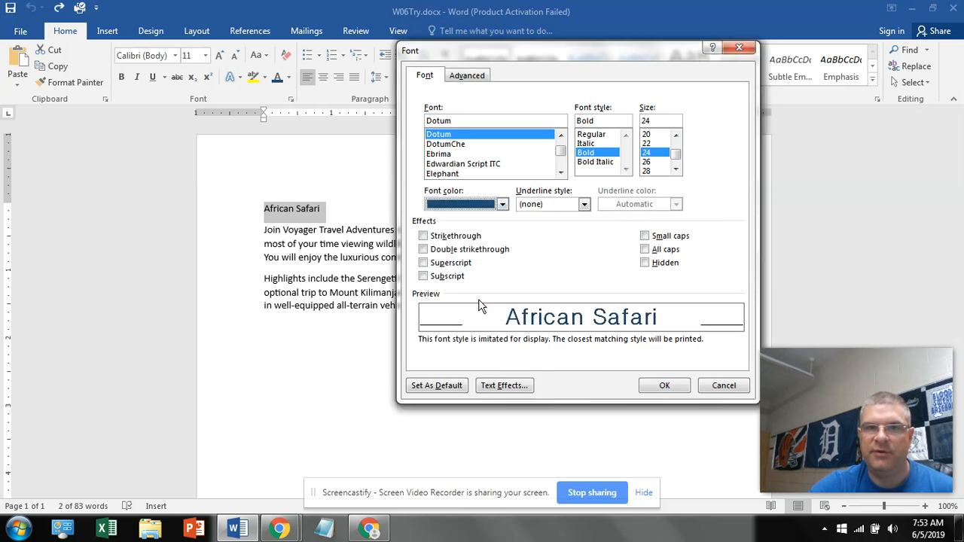
left_click(664, 387)
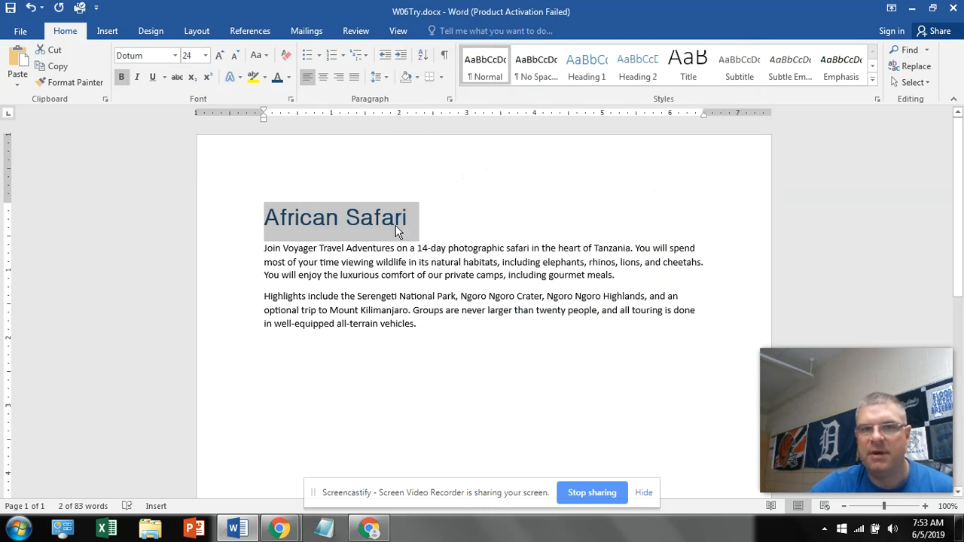
left_click(430, 247)
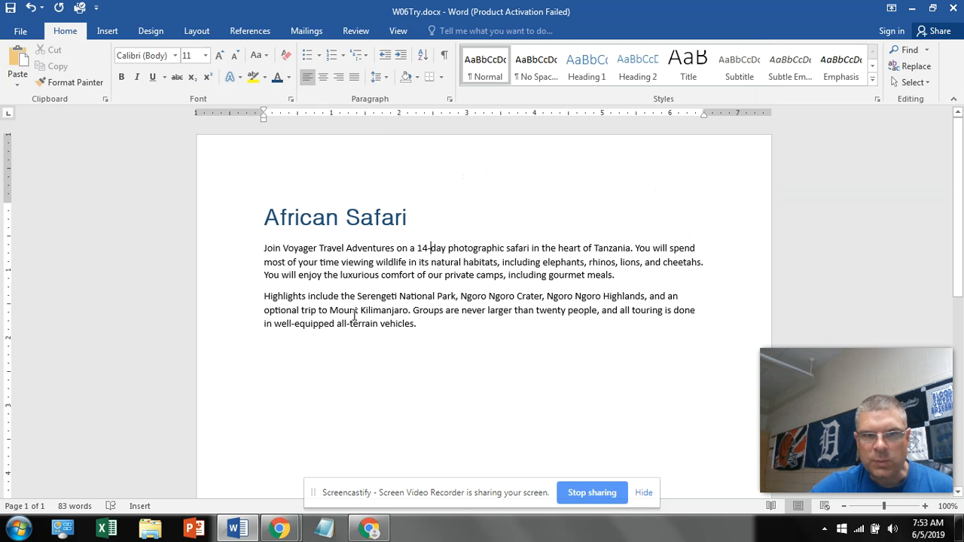
Format the first body paragraph, starting "Join Voyager Travel Adventures", in Arial at size 12.
left_click_drag(259, 248, 617, 277)
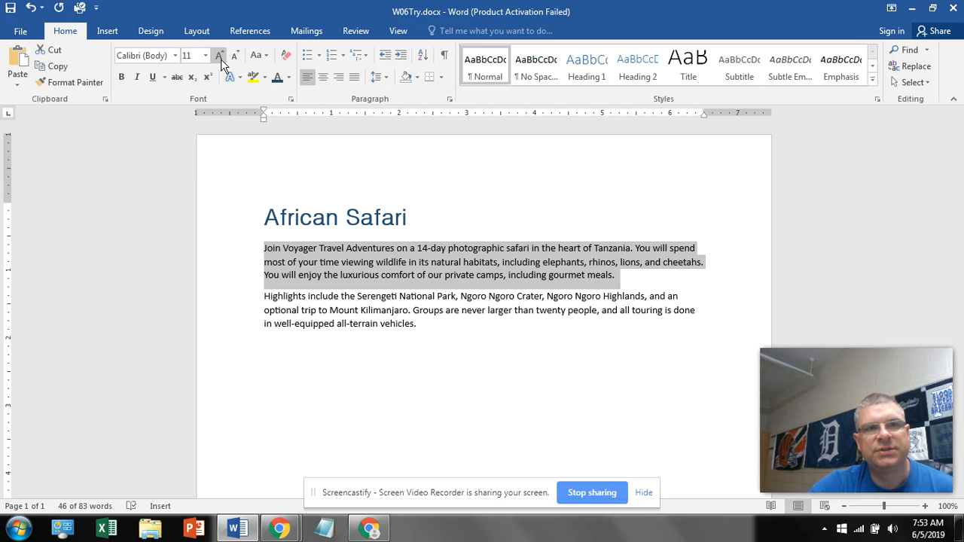
left_click(174, 56)
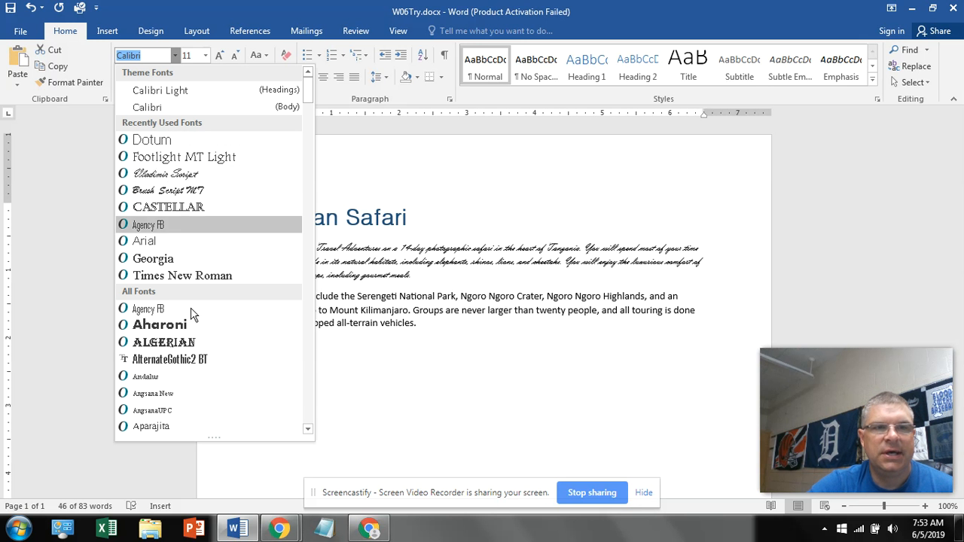
scroll(198, 333, "down", 4)
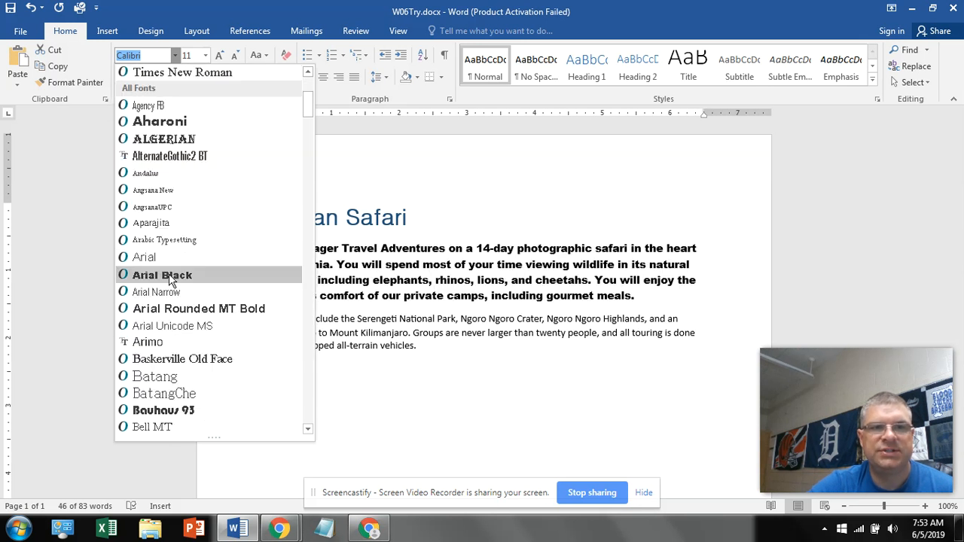
left_click(155, 257)
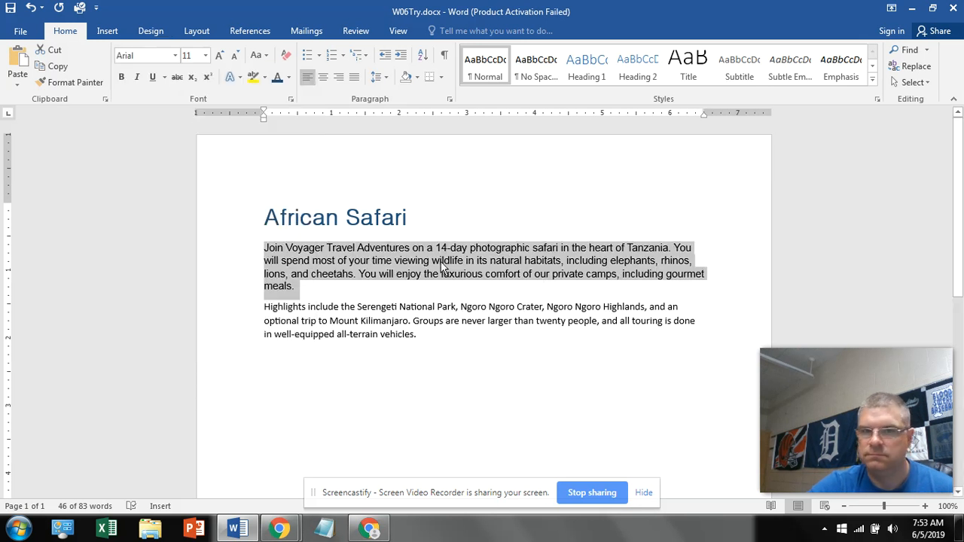
left_click(205, 55)
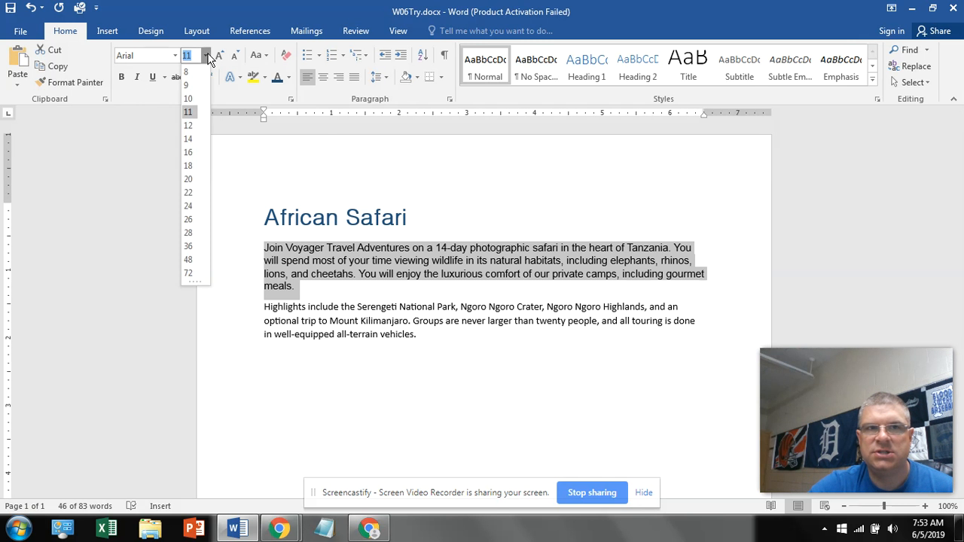
left_click(189, 125)
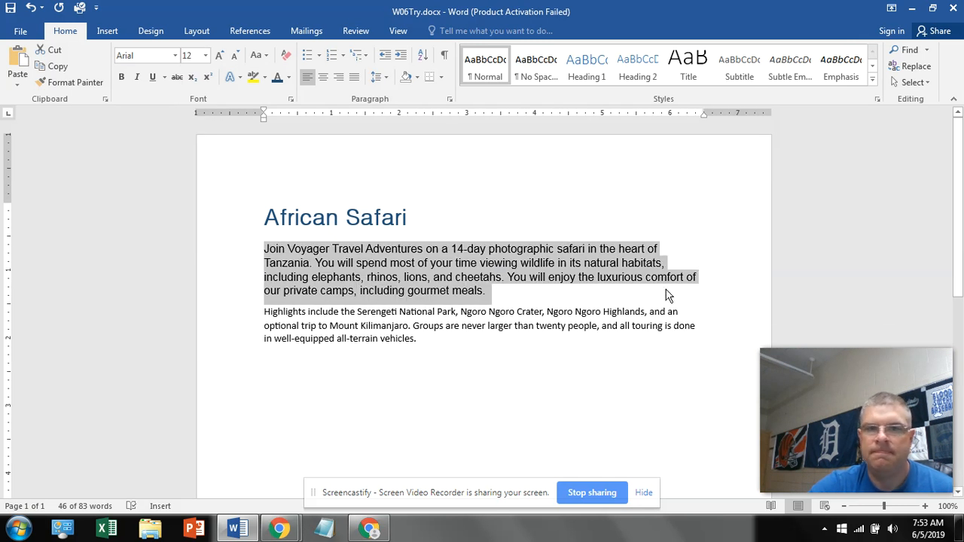
Format the second body paragraph, starting "Highlights include", in Arial at size 12.
left_click(404, 348)
left_click_drag(428, 348, 280, 315)
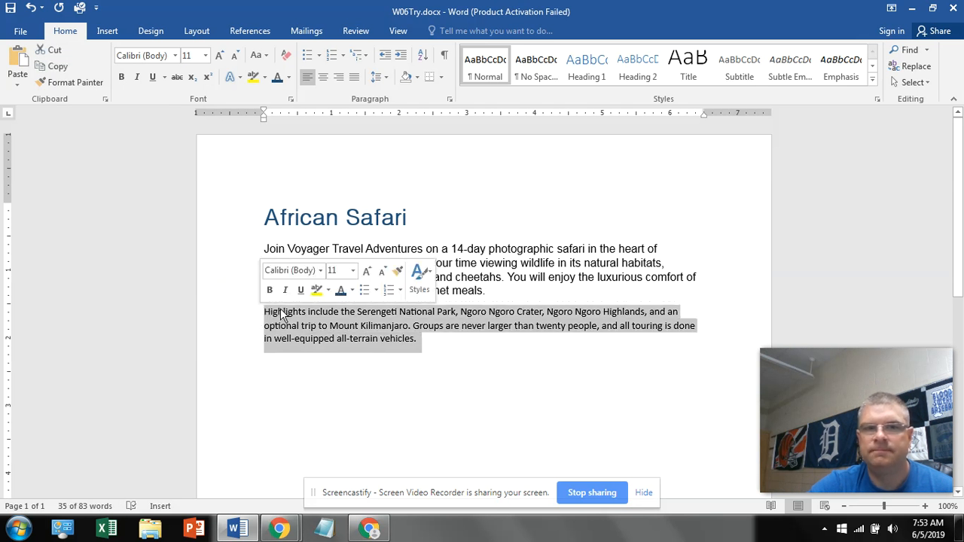
left_click(320, 270)
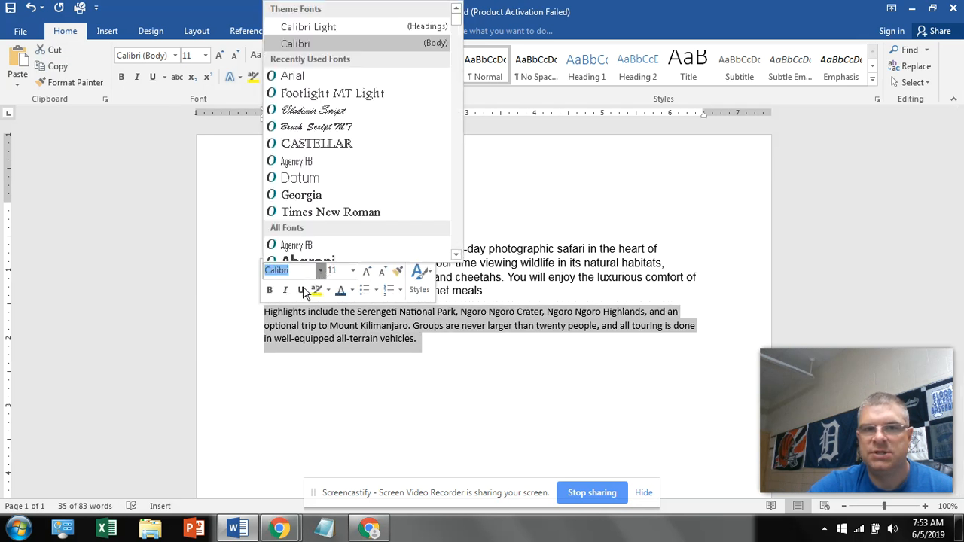
left_click(287, 77)
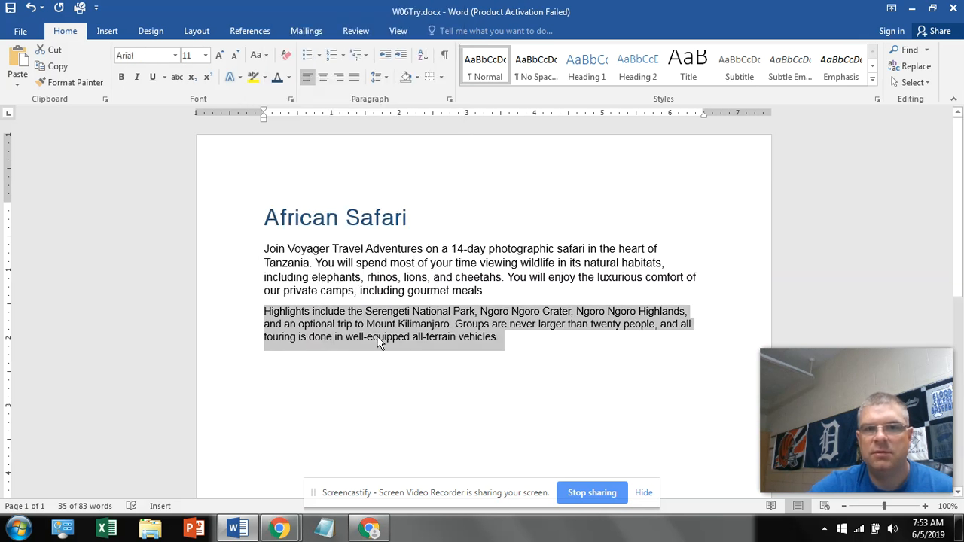
left_click_drag(503, 340, 257, 307)
left_click(345, 265)
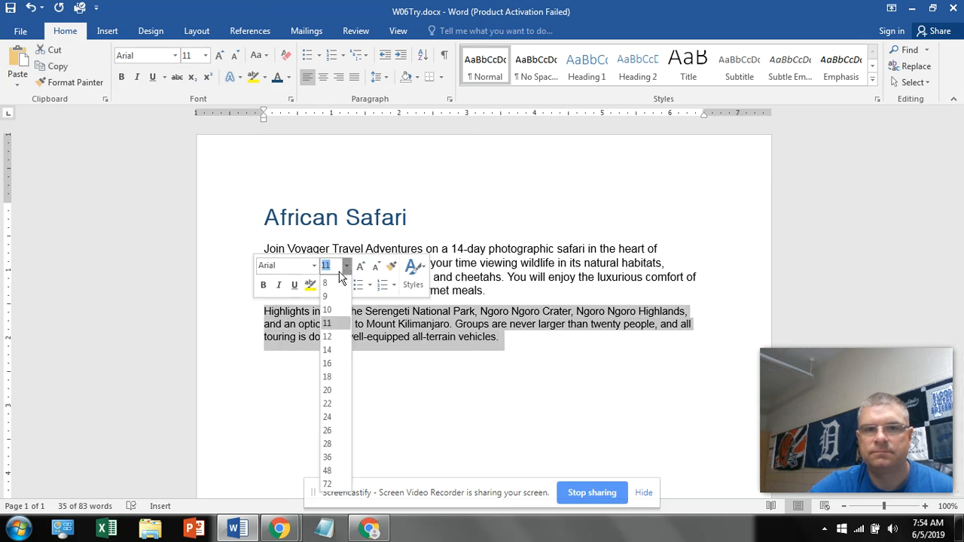
left_click(329, 336)
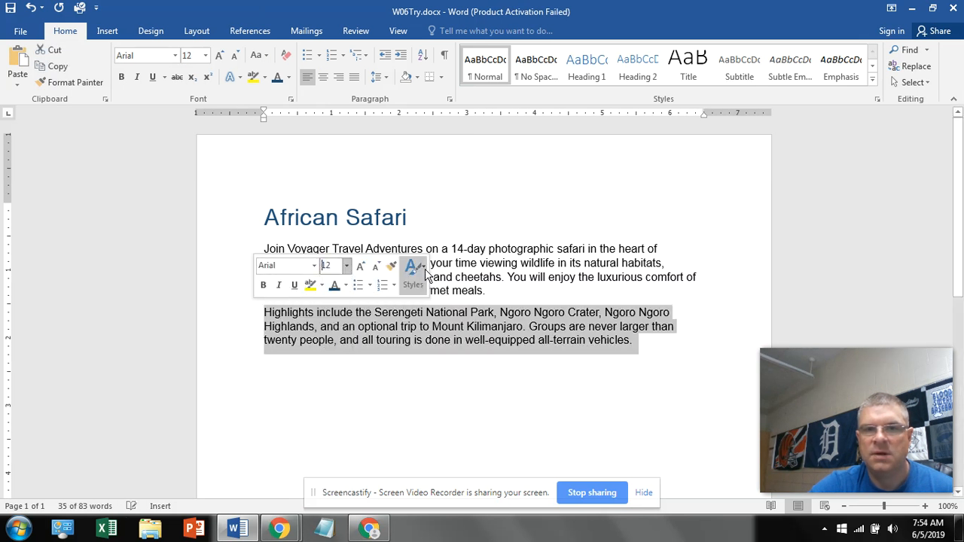
left_click(483, 328)
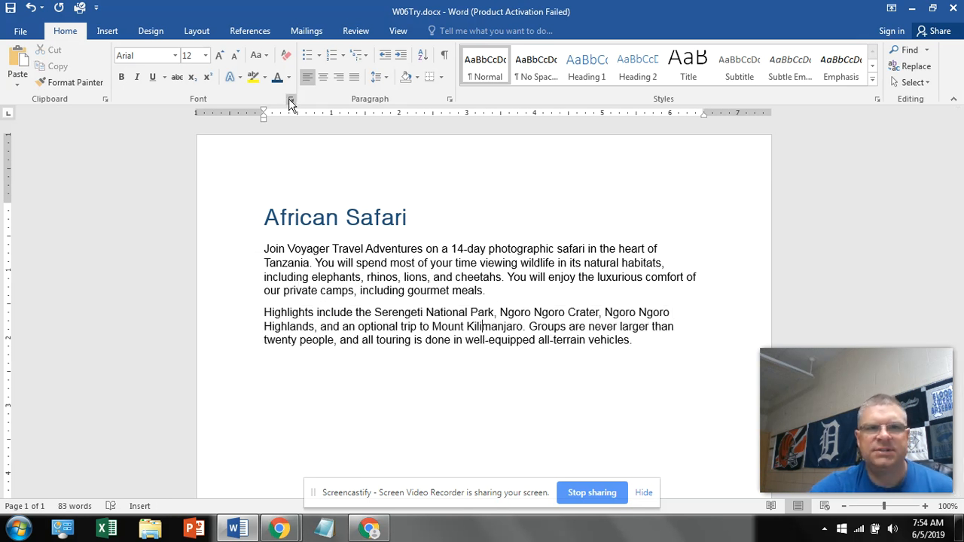
Add the text "H2O" on a new line below the last paragraph, leaving a gap, and select it.
double_click(680, 365)
type("h")
type("H")
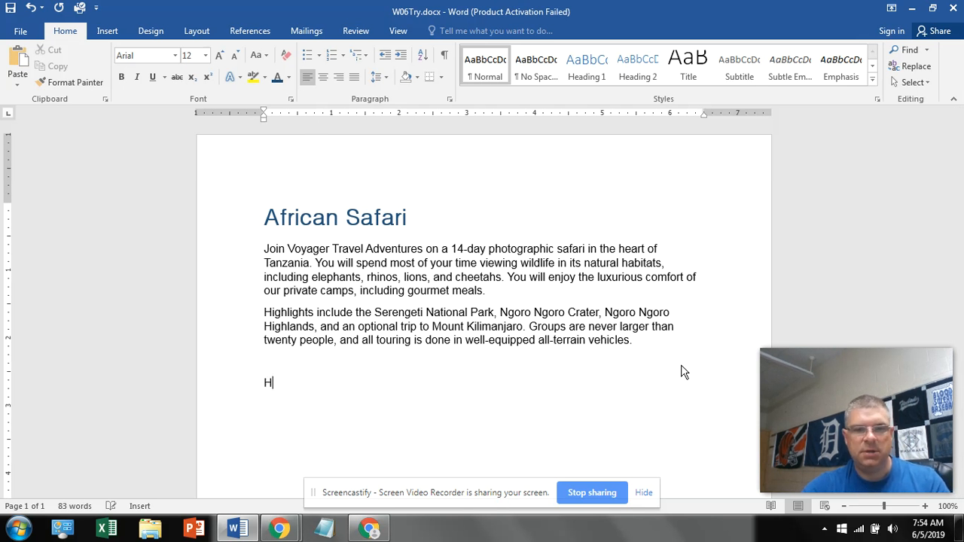
type("0")
key("BackSpace")
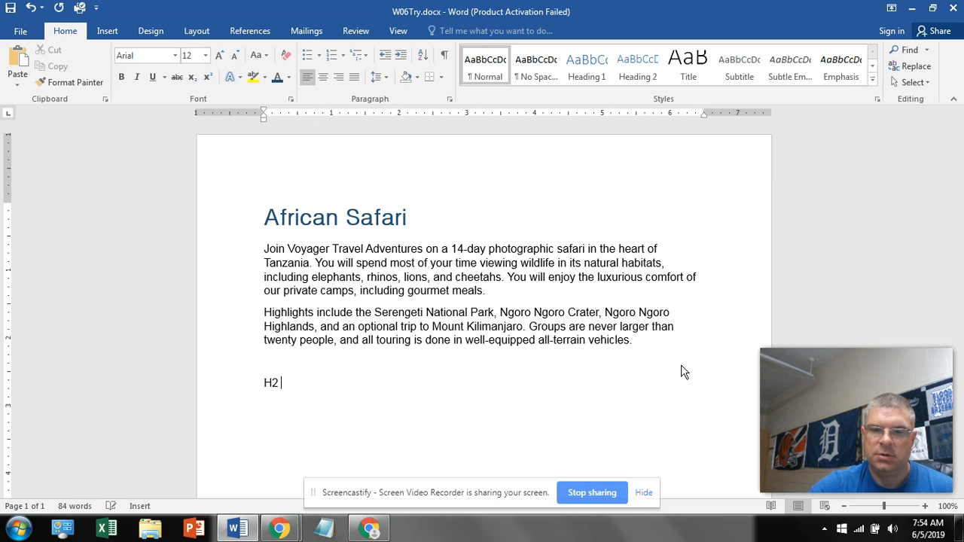
key("BackSpace")
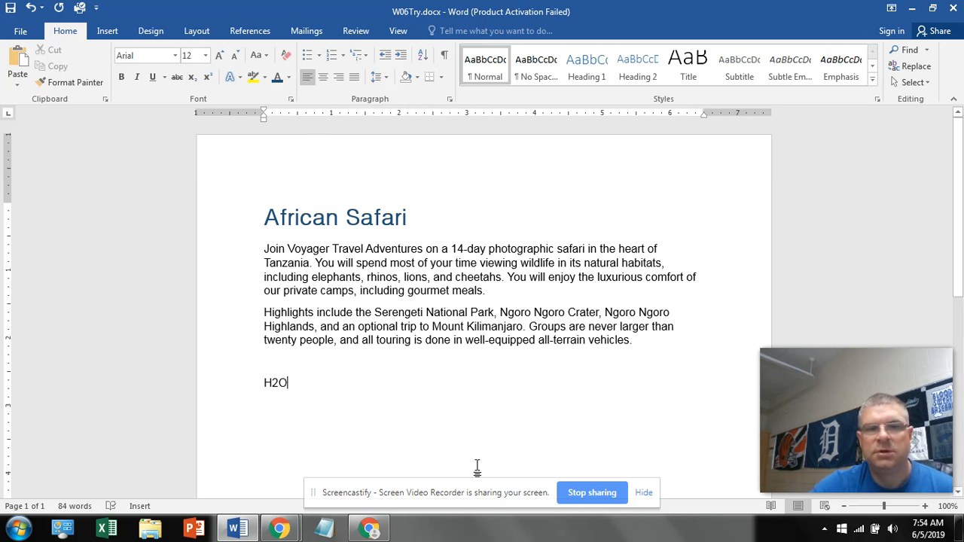
left_click_drag(297, 383, 269, 385)
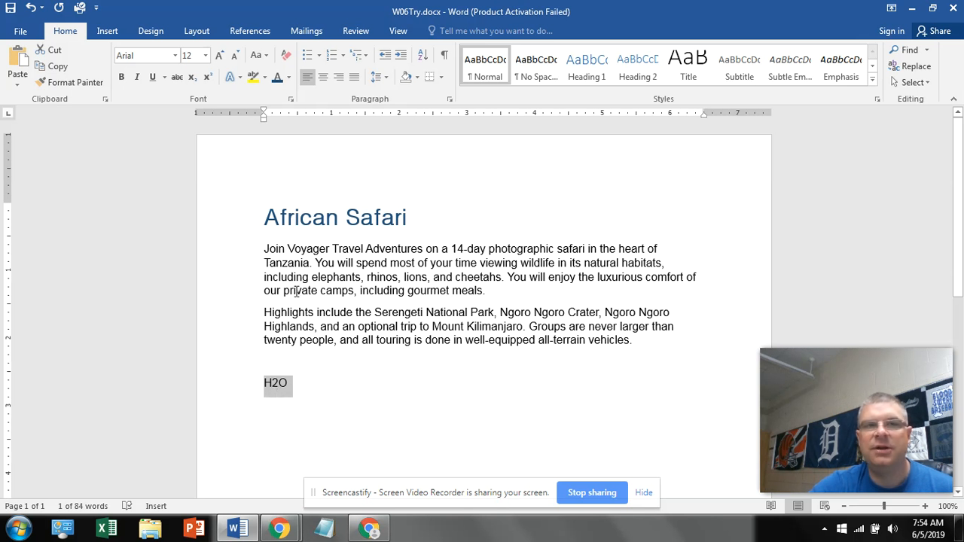
left_click(291, 99)
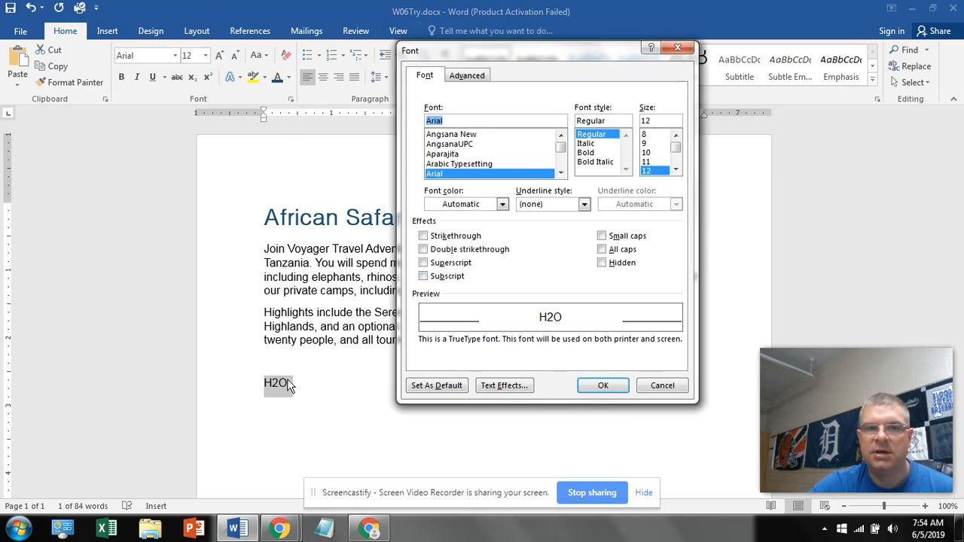
left_click(662, 385)
left_click(284, 392)
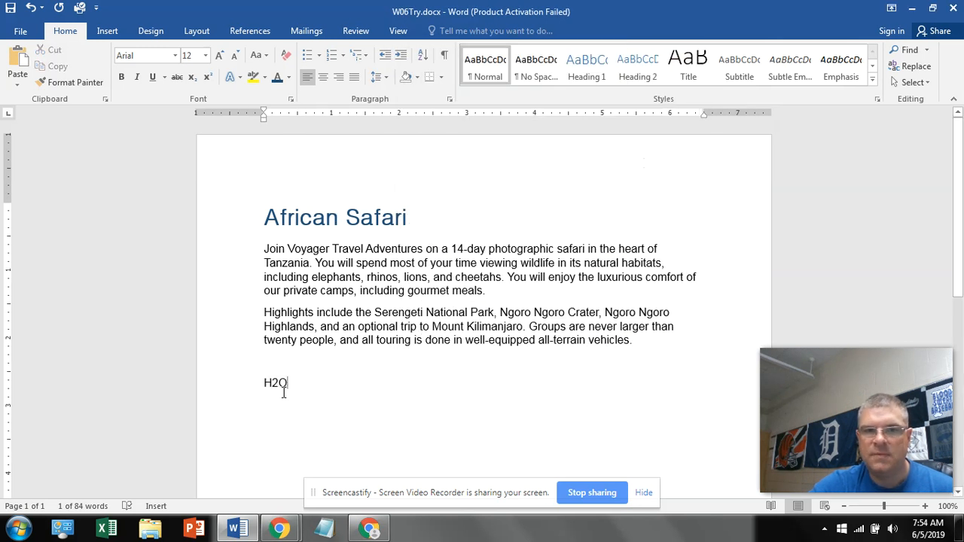
Format only the 2 in the "H2O" text as subscript through the font settings.
left_click_drag(281, 384, 274, 384)
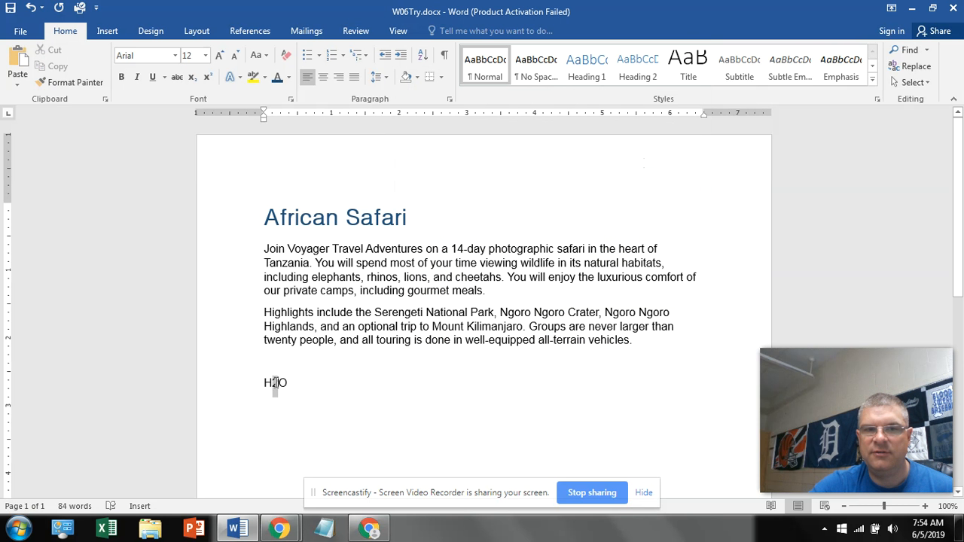
left_click(291, 98)
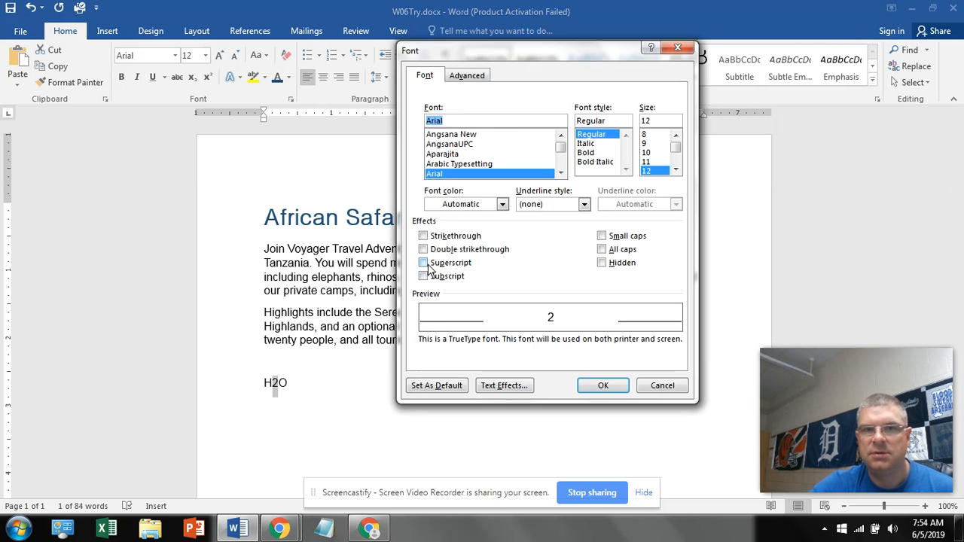
left_click(424, 277)
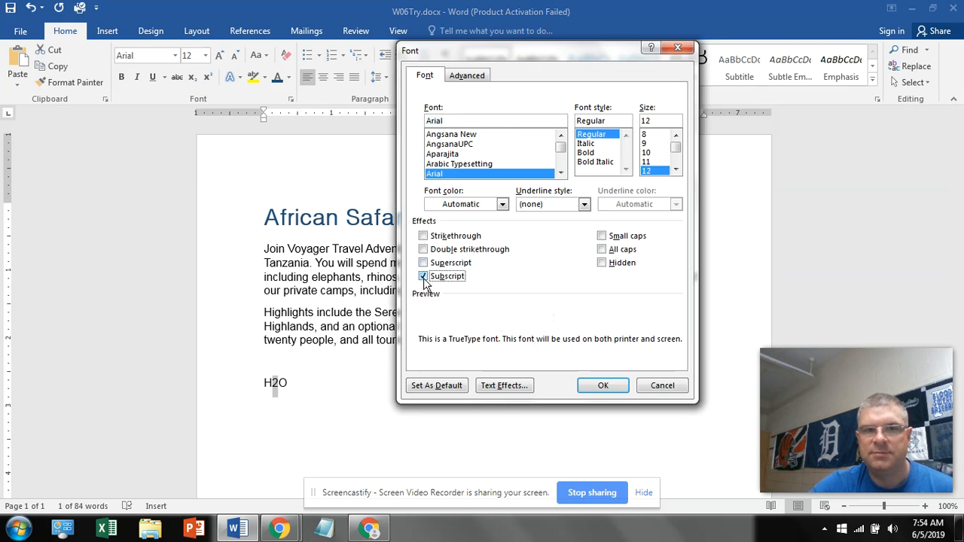
left_click(604, 386)
Add the expression "x2+3x+2" with lowercase x on a new line below the H2O text.
left_click(332, 422)
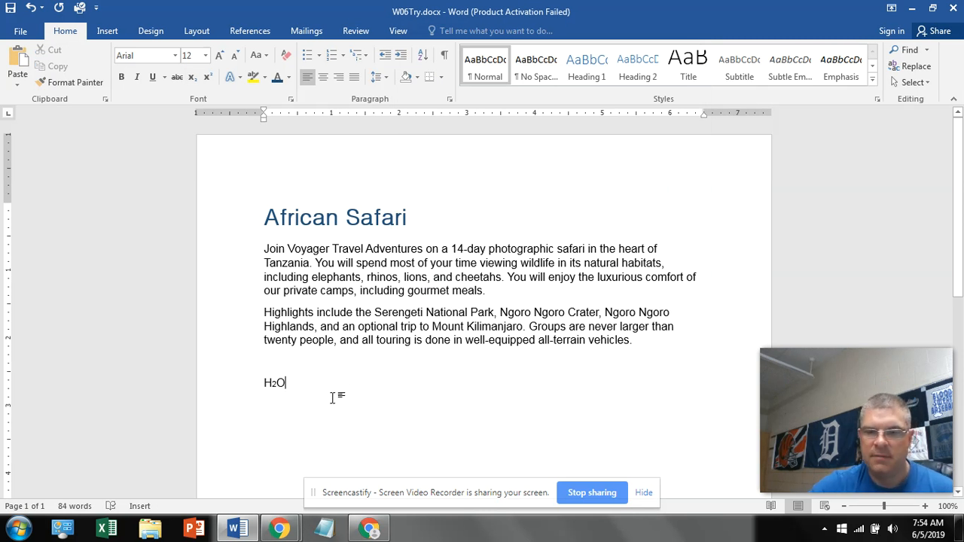
key("Return")
type("X2+")
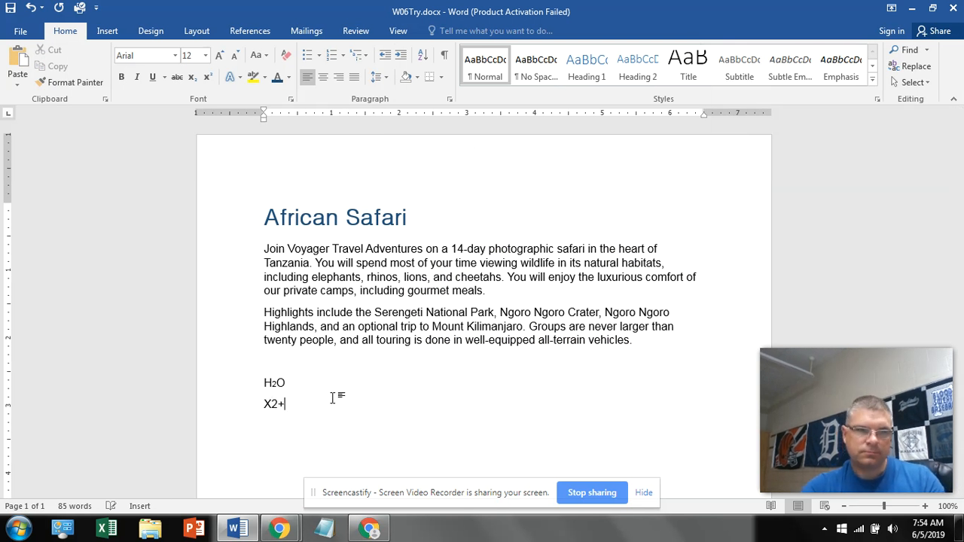
type("3X")
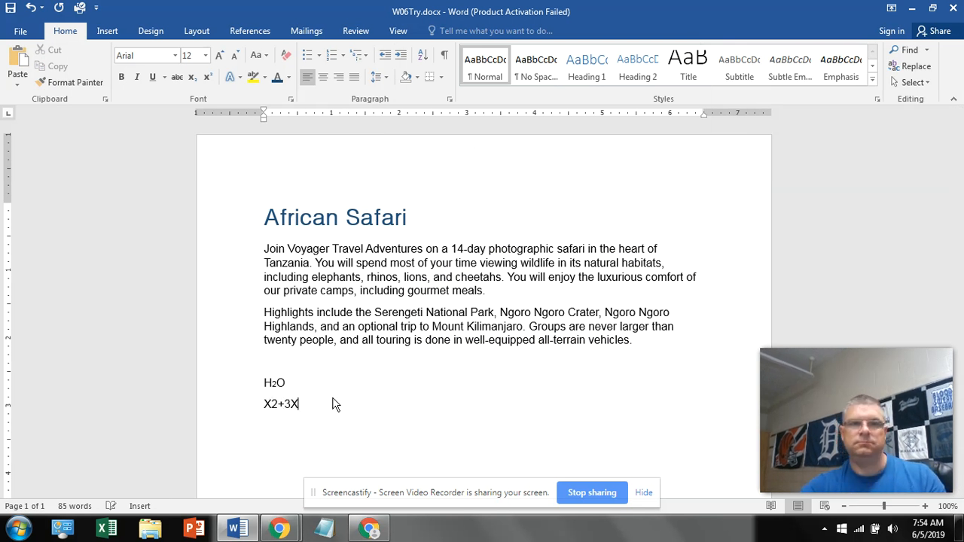
key("BackSpace")
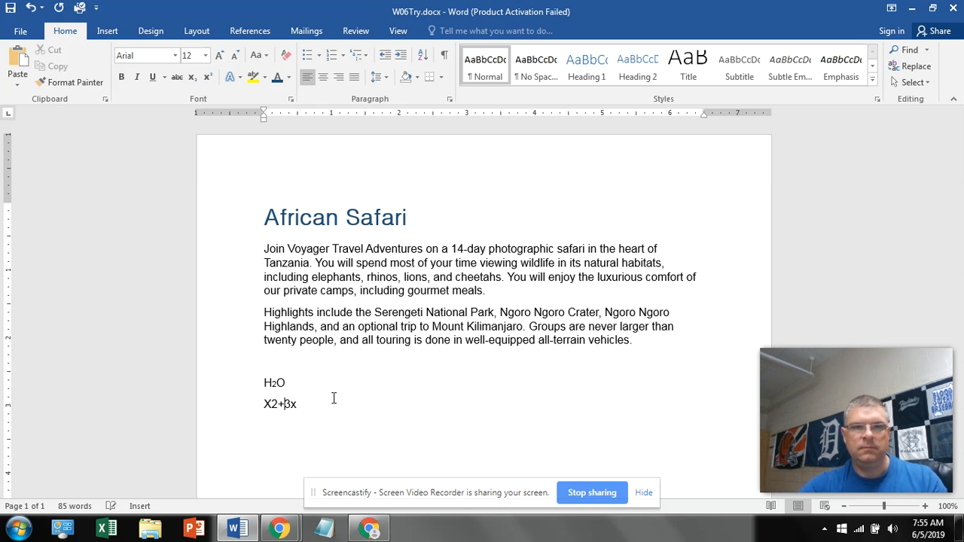
key("BackSpace")
type("x2")
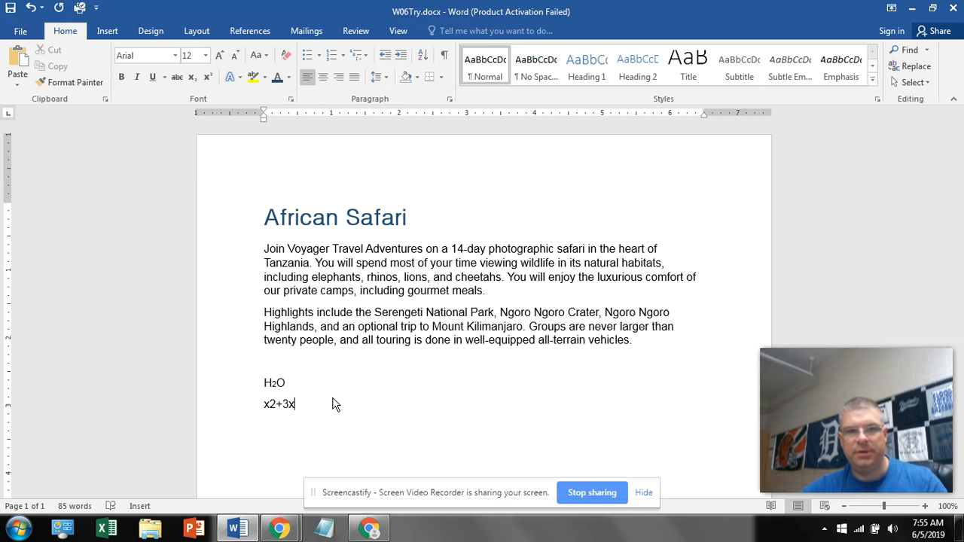
type("+")
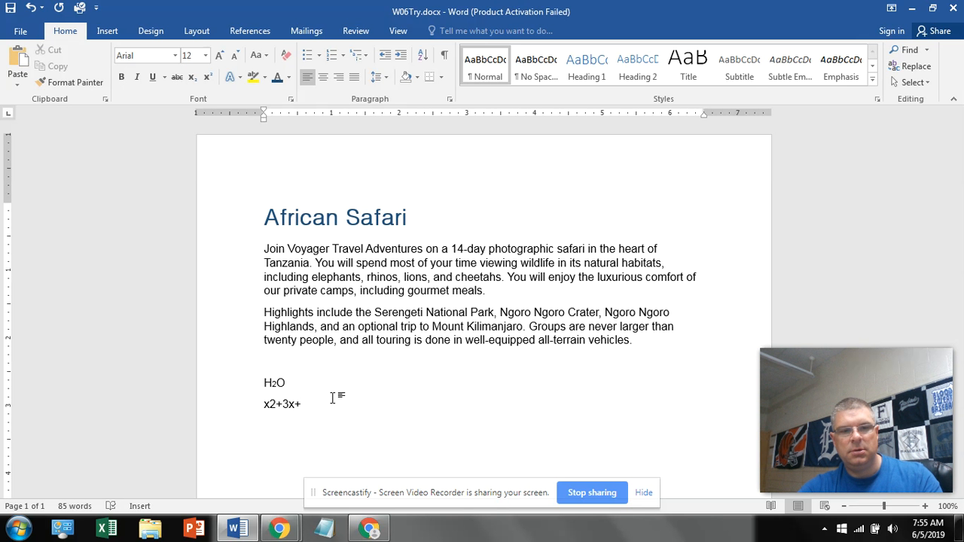
type("3x+")
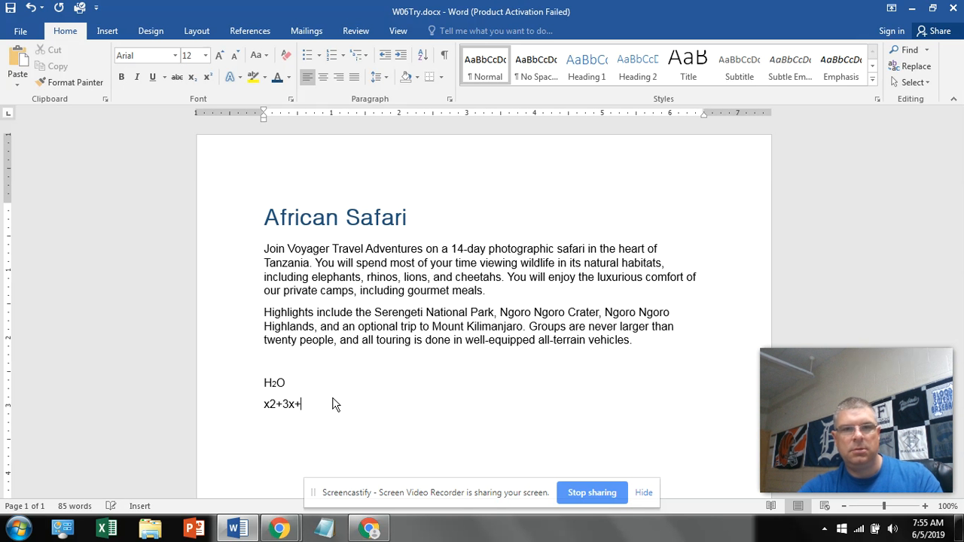
type("2")
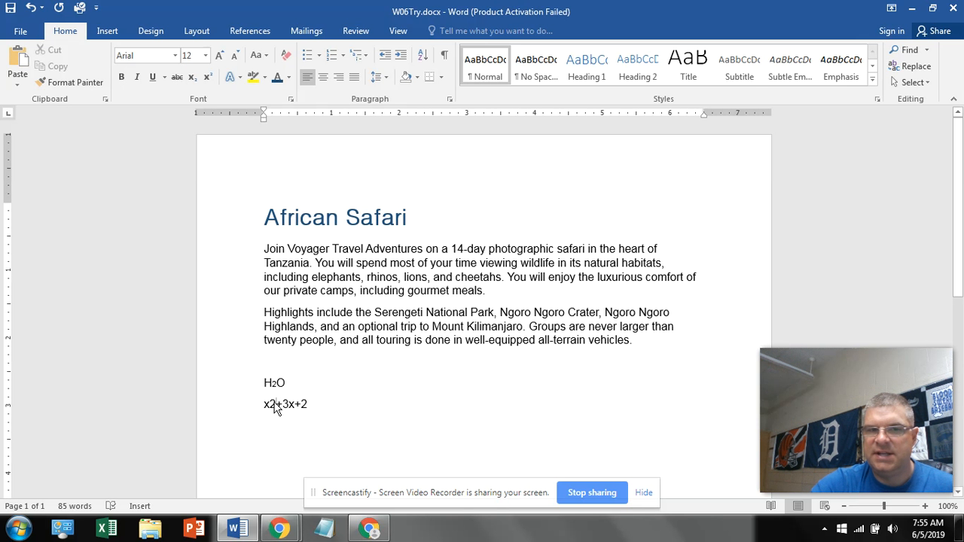
Format the first 2 in the "x2+3x+2" expression, directly after the leading x, as superscript.
left_click_drag(276, 408, 269, 406)
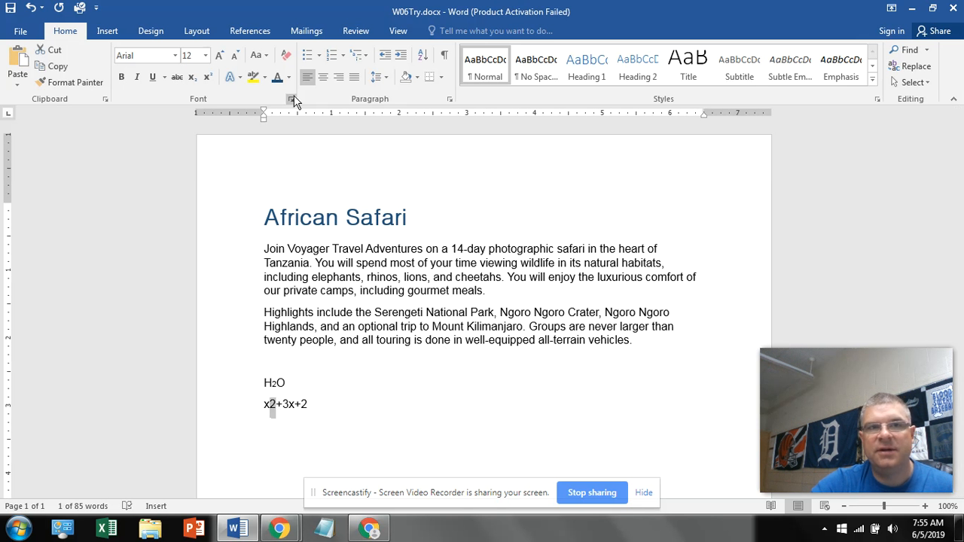
left_click(212, 81)
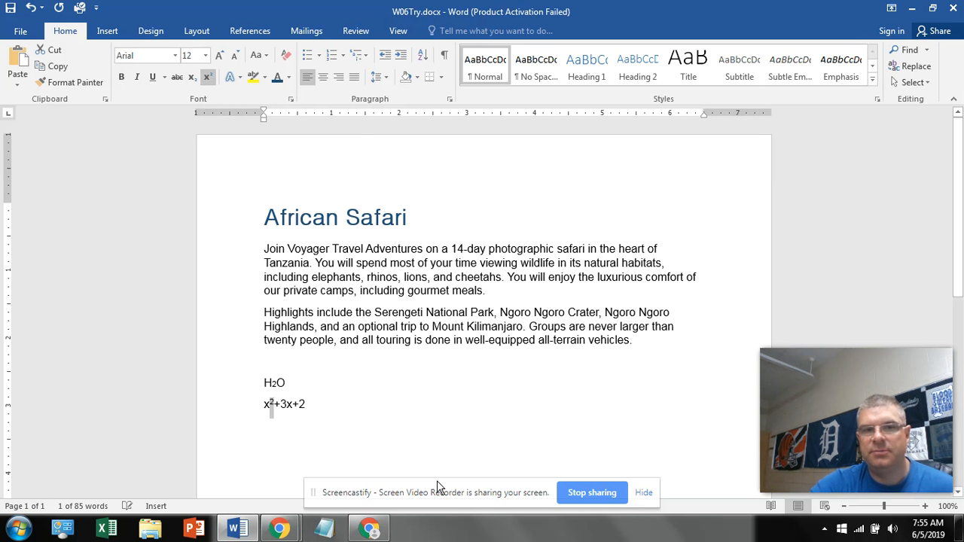
left_click(404, 402)
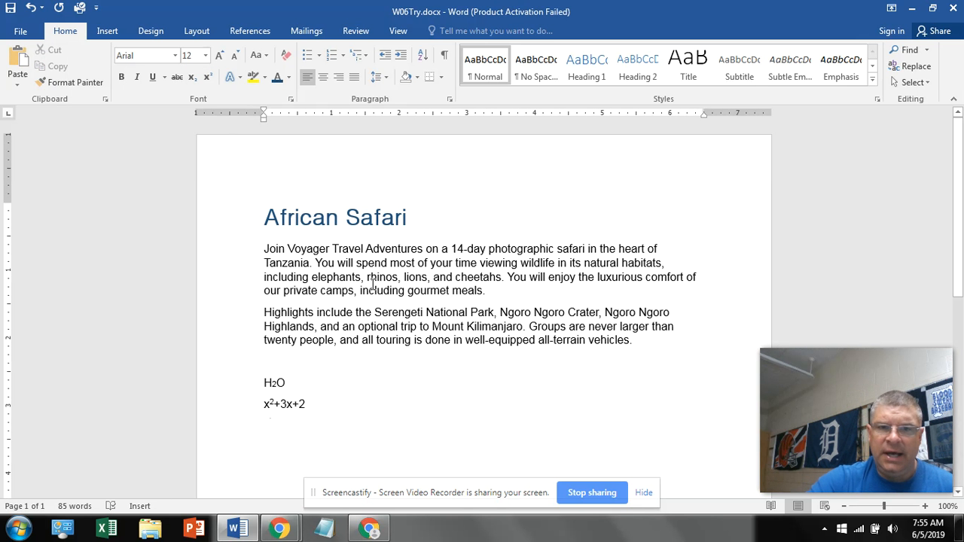
Apply strikethrough to the word "Adventures" in the first body paragraph.
left_click_drag(366, 249, 428, 250)
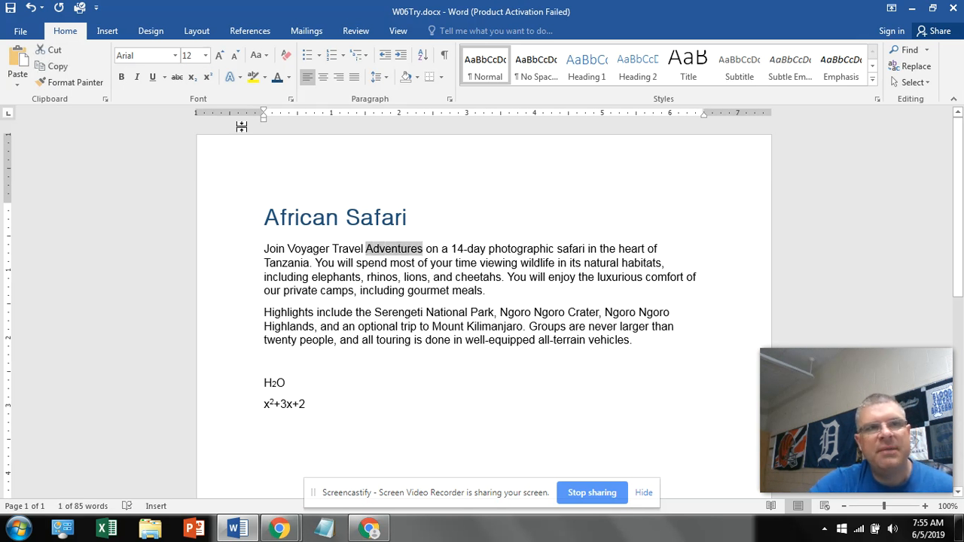
left_click(177, 77)
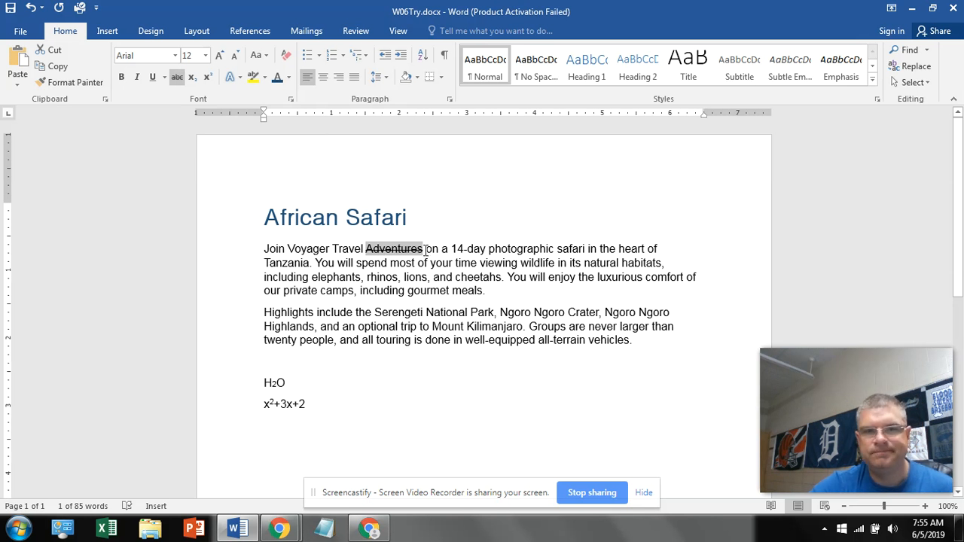
left_click(460, 253)
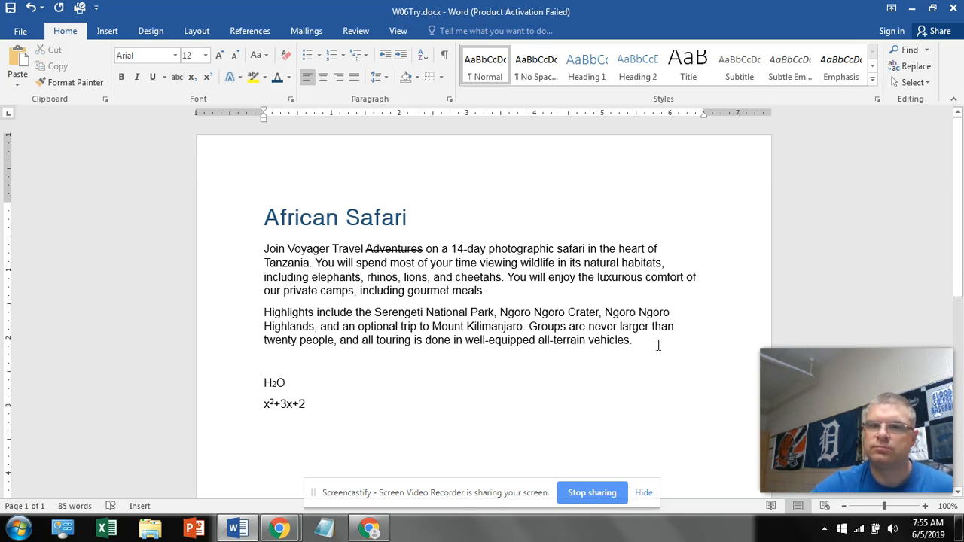
Highlight the words "viewing wildlife" in the first body paragraph in bright green.
left_click_drag(633, 340, 453, 290)
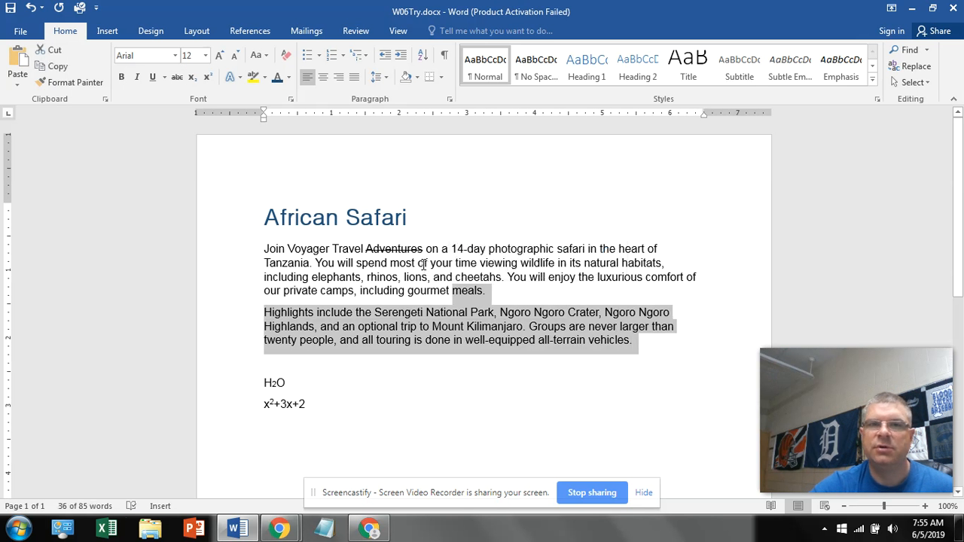
left_click(392, 291)
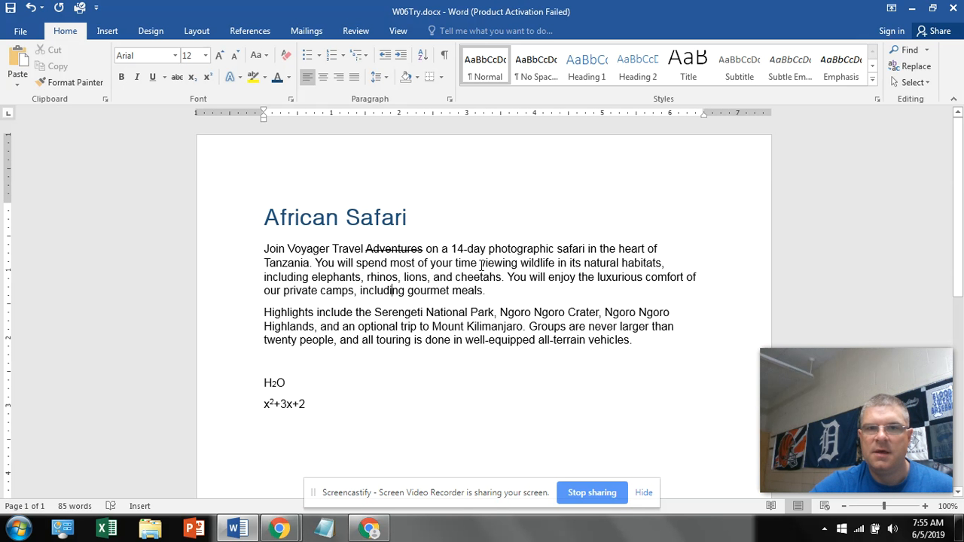
left_click_drag(480, 265, 556, 265)
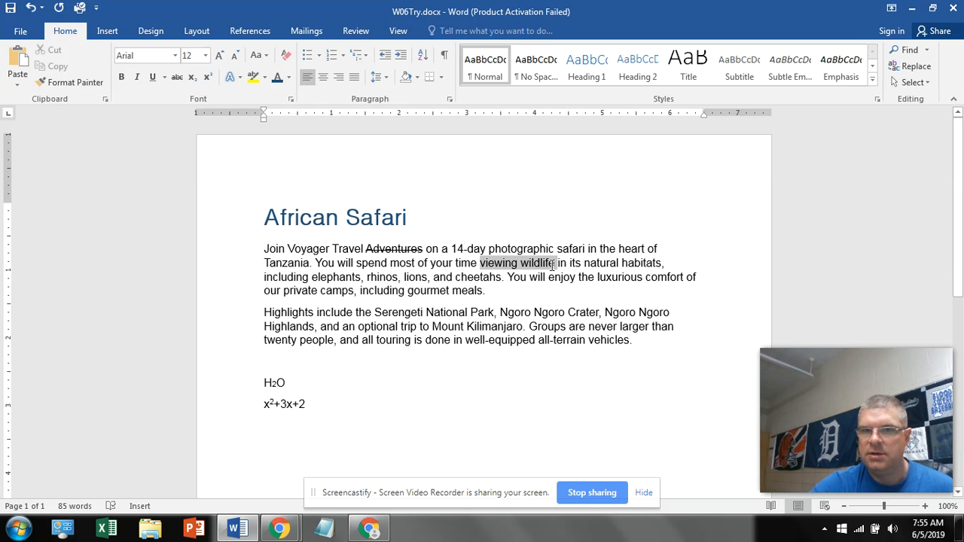
left_click(265, 77)
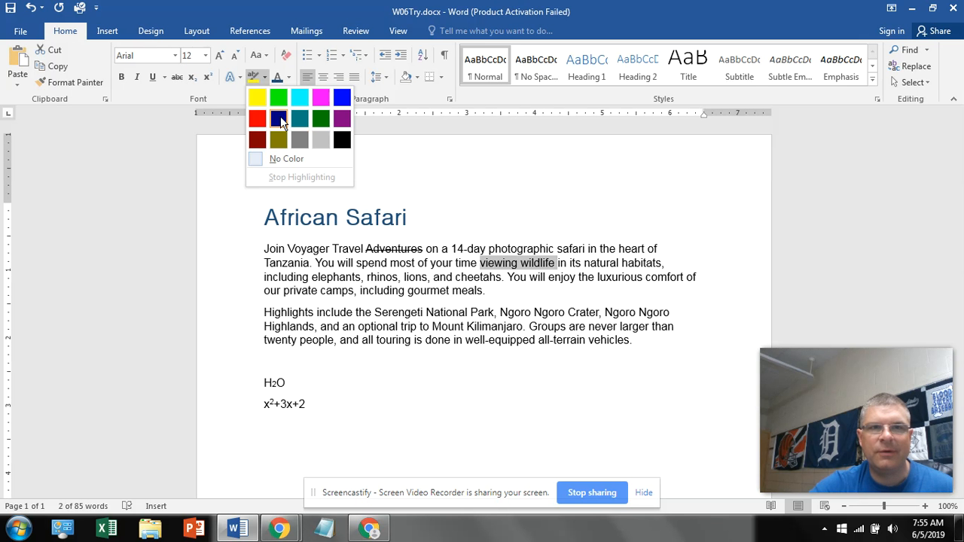
left_click(277, 98)
left_click(452, 245)
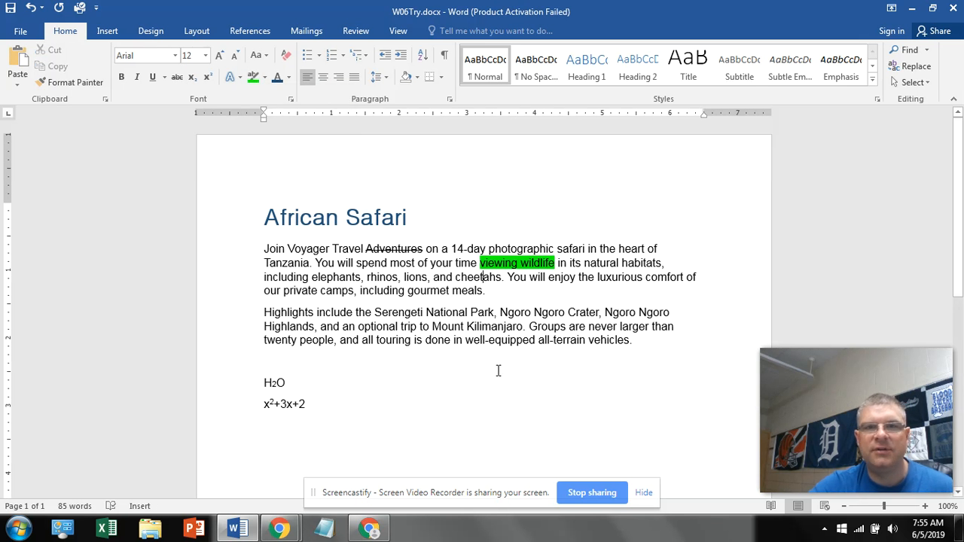